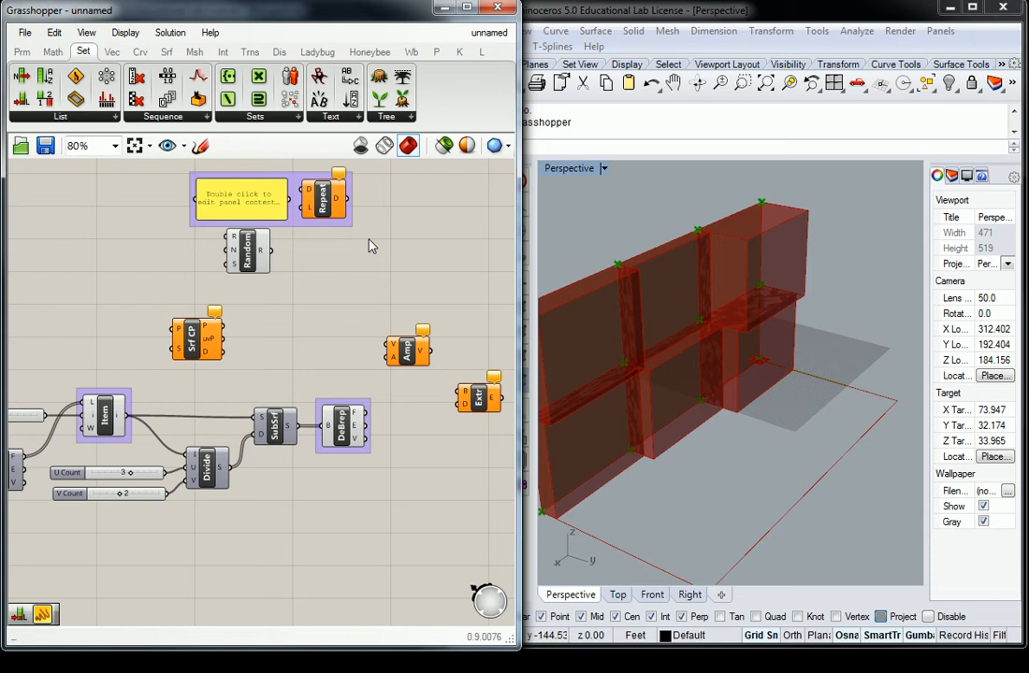
Add an Evaluate Surface component beside the Surface Closest Point component and space the two apart.
{"action": "left_click", "coordinate": [193, 344]}
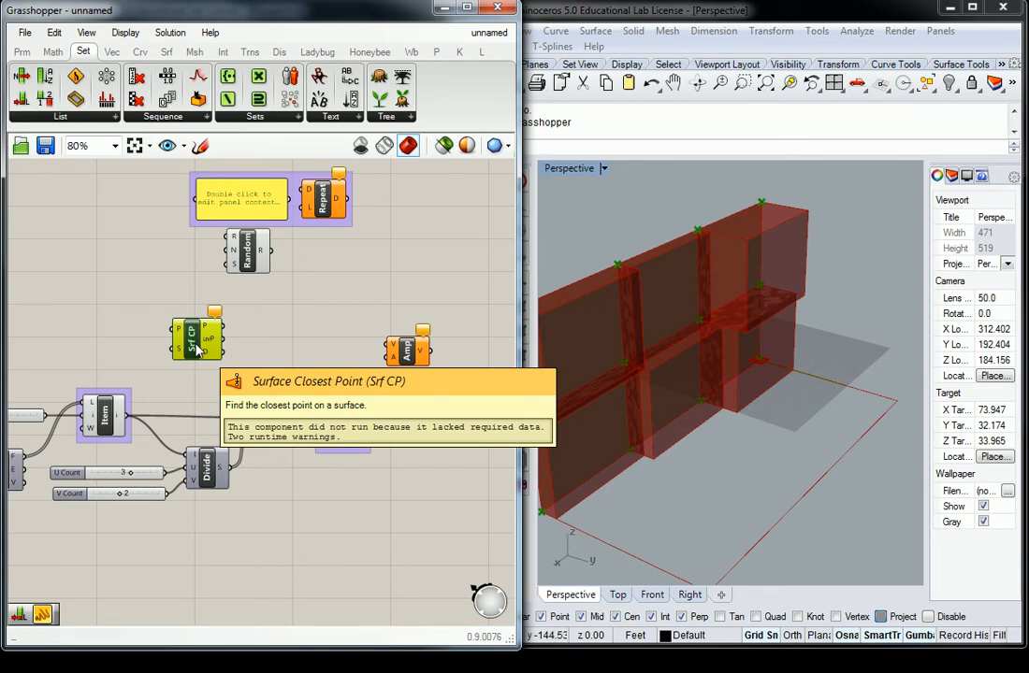
{"action": "left_click", "coordinate": [187, 292]}
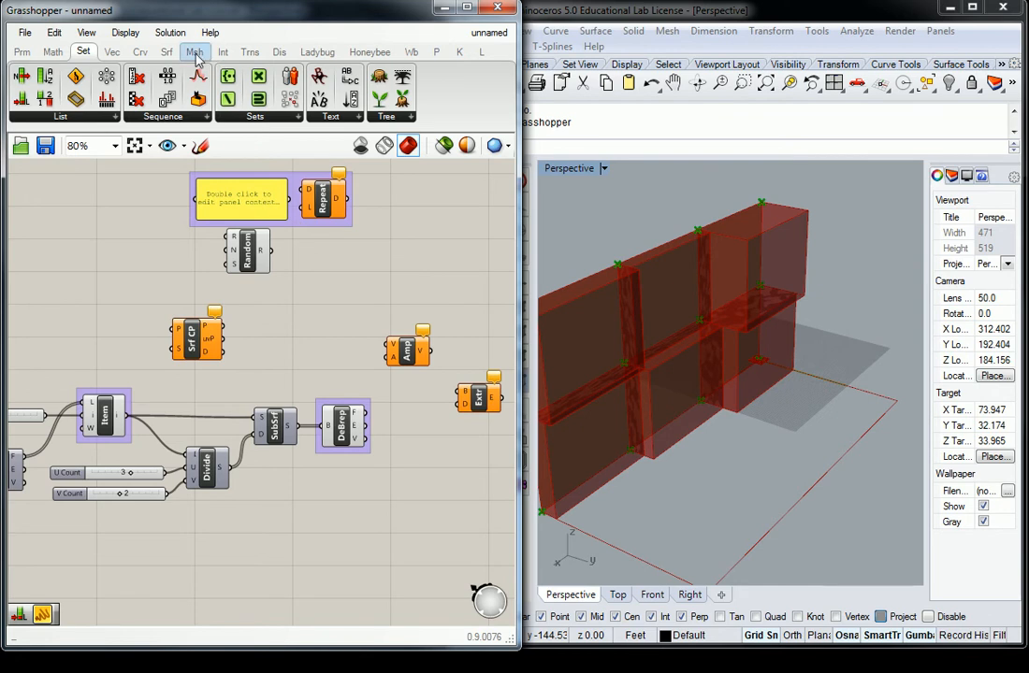
{"action": "left_click", "coordinate": [168, 53]}
{"action": "left_click", "coordinate": [107, 118]}
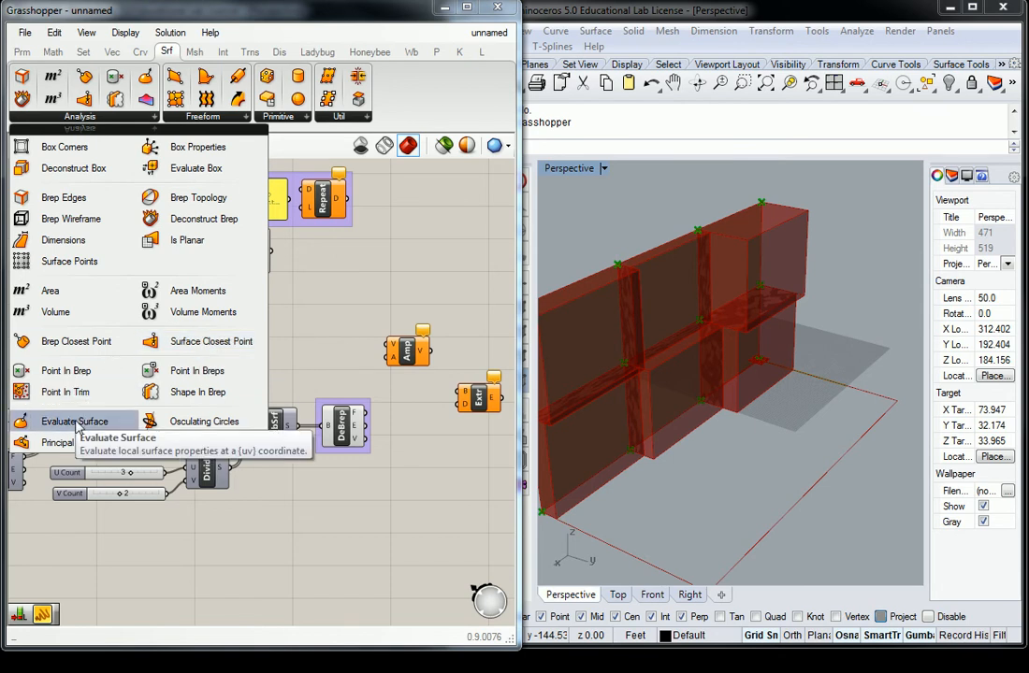
{"action": "left_click_drag", "start_coordinate": [77, 426], "coordinate": [273, 348]}
{"action": "left_click_drag", "start_coordinate": [204, 351], "coordinate": [215, 360]}
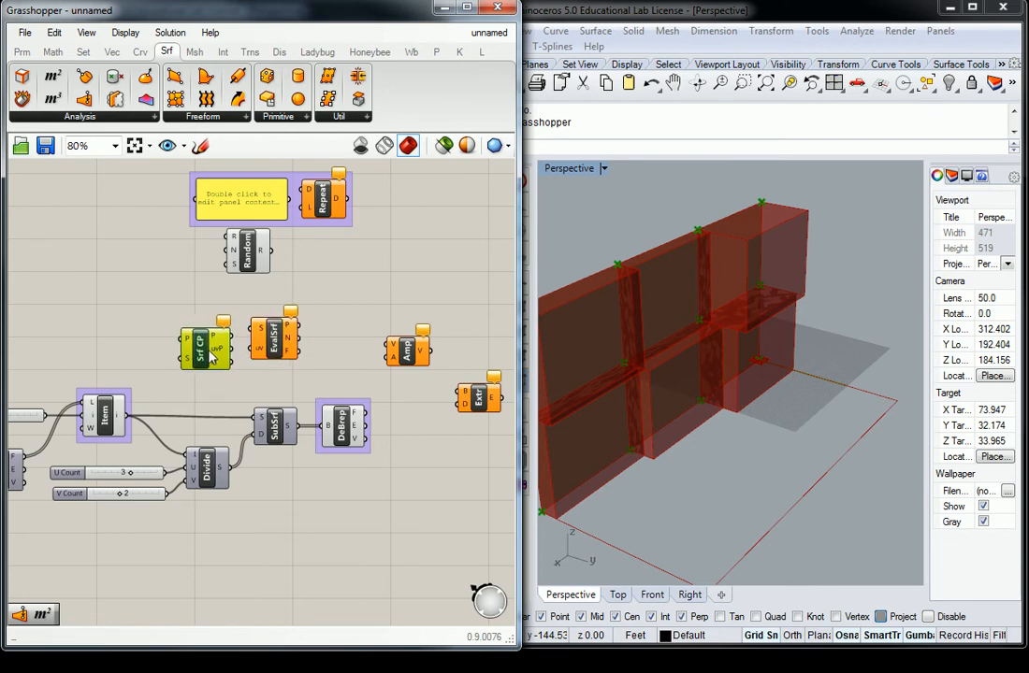
{"action": "left_click", "coordinate": [202, 321]}
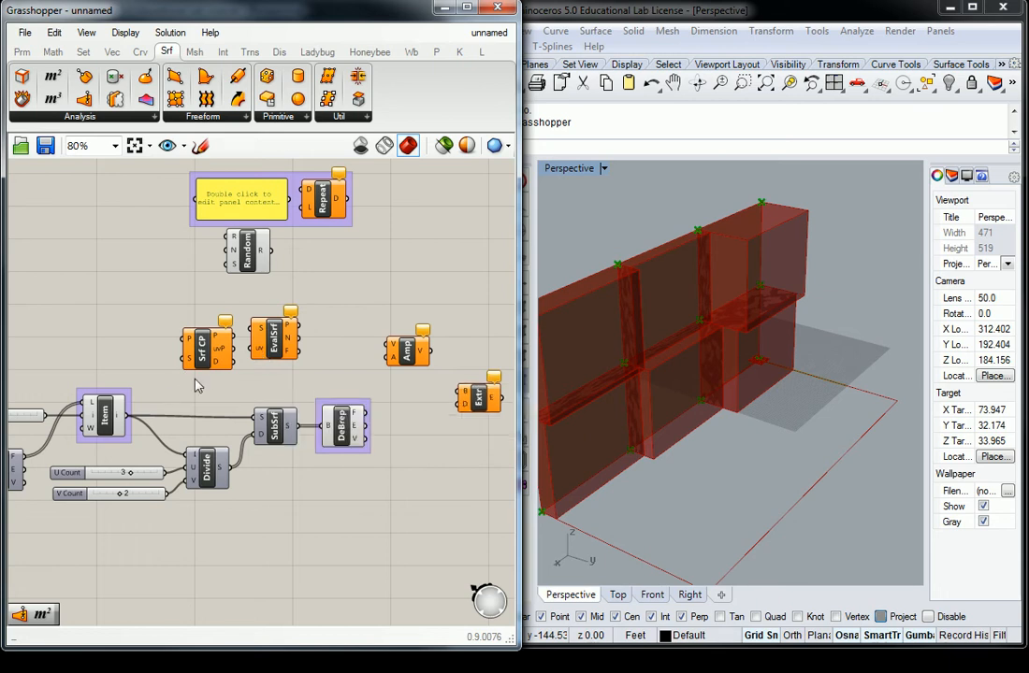
Rearrange the windows so the working Rhino model and the Grasshopper canvas sit side by side, with the selected list item's surface in view.
{"action": "left_click", "coordinate": [102, 426]}
{"action": "left_click_drag", "start_coordinate": [782, 16], "coordinate": [1028, 77]}
{"action": "left_click_drag", "start_coordinate": [356, 3], "coordinate": [883, 54]}
{"action": "right_click_drag", "start_coordinate": [322, 227], "coordinate": [195, 306]}
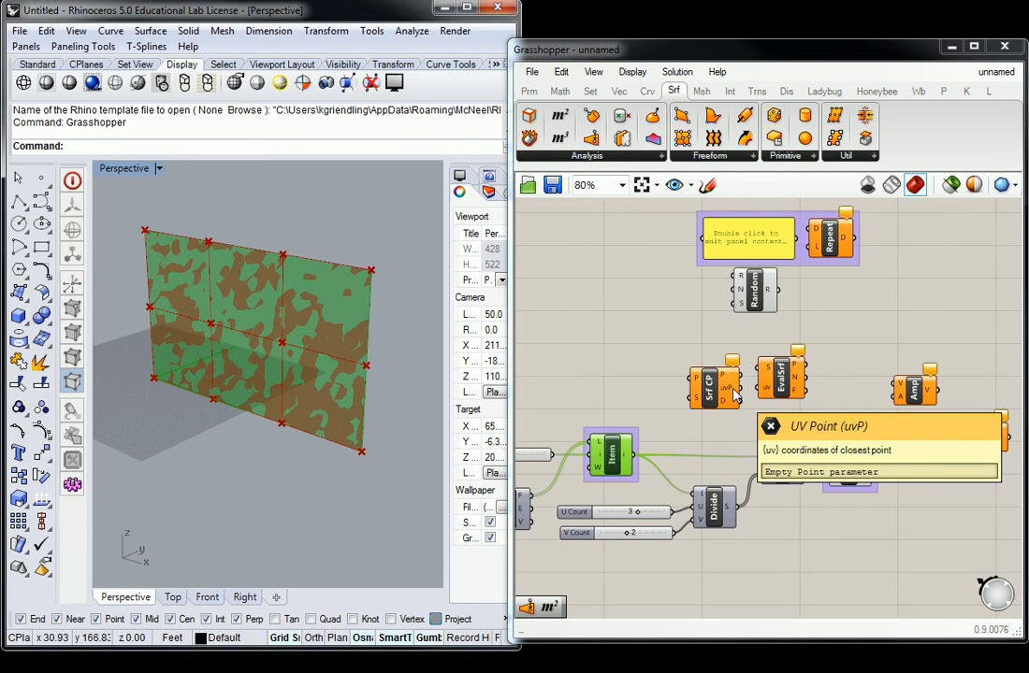
Wire Surface Closest Point's uvP output into Evaluate Surface's uv input, and the Item output into the S input of both components.
{"action": "left_click_drag", "start_coordinate": [736, 396], "coordinate": [780, 391]}
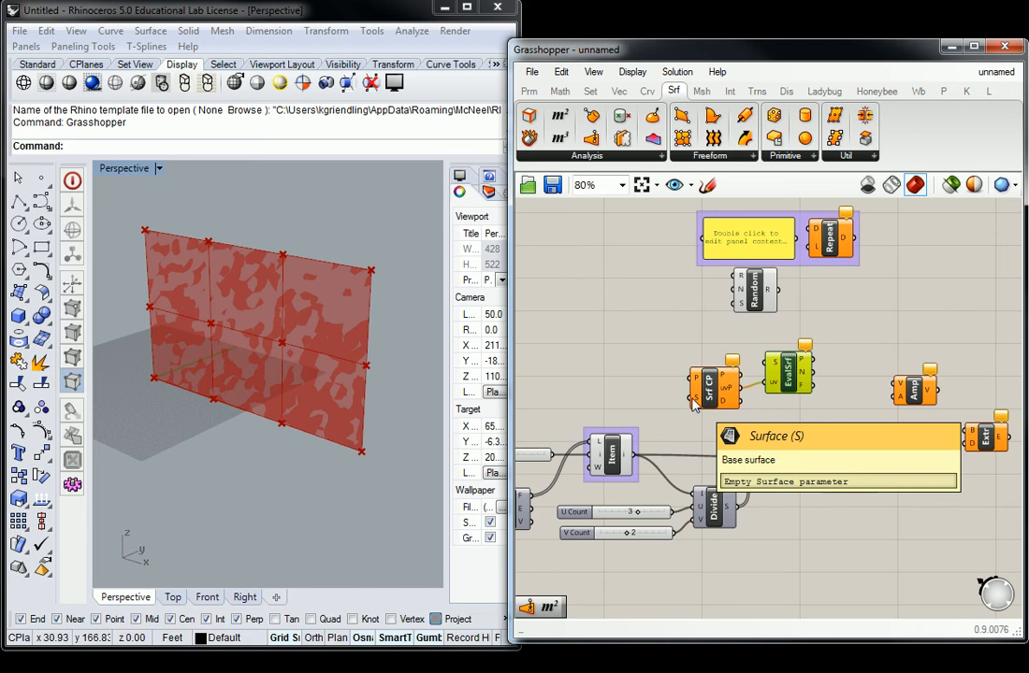
{"action": "left_click", "coordinate": [614, 455]}
{"action": "left_click", "coordinate": [653, 434]}
{"action": "left_click_drag", "start_coordinate": [637, 456], "coordinate": [664, 391]}
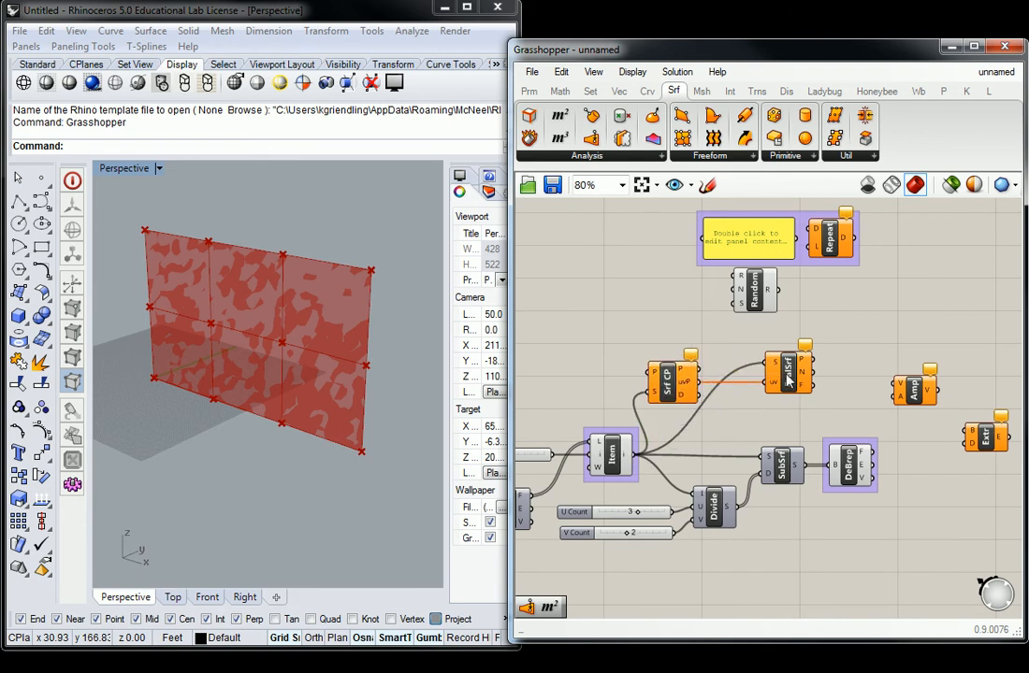
Reposition the Surface Closest Point and Evaluate Surface components to leave room for another component before them.
{"action": "left_click_drag", "start_coordinate": [787, 384], "coordinate": [772, 421]}
{"action": "left_click_drag", "start_coordinate": [789, 355], "coordinate": [643, 425]}
{"action": "left_click_drag", "start_coordinate": [679, 389], "coordinate": [705, 383]}
{"action": "left_click", "coordinate": [622, 349]}
{"action": "mouse_move", "coordinate": [718, 356]}
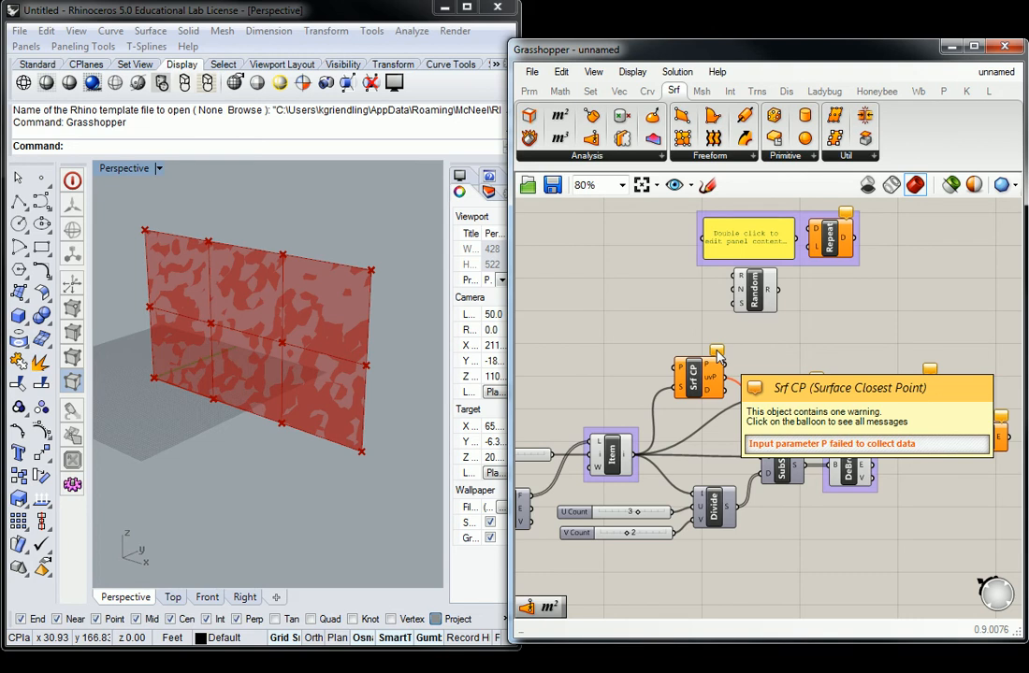
{"action": "mouse_move", "coordinate": [683, 369]}
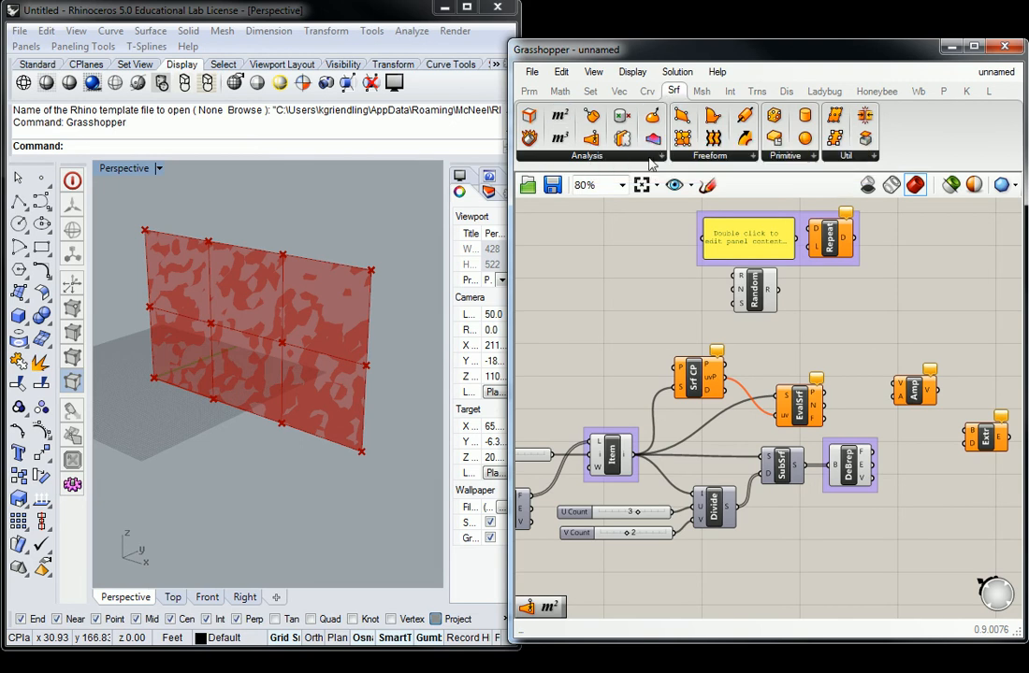
Add an Area component fed by the Item surface and connect its centroid to Surface Closest Point's P input.
{"action": "left_click", "coordinate": [564, 155]}
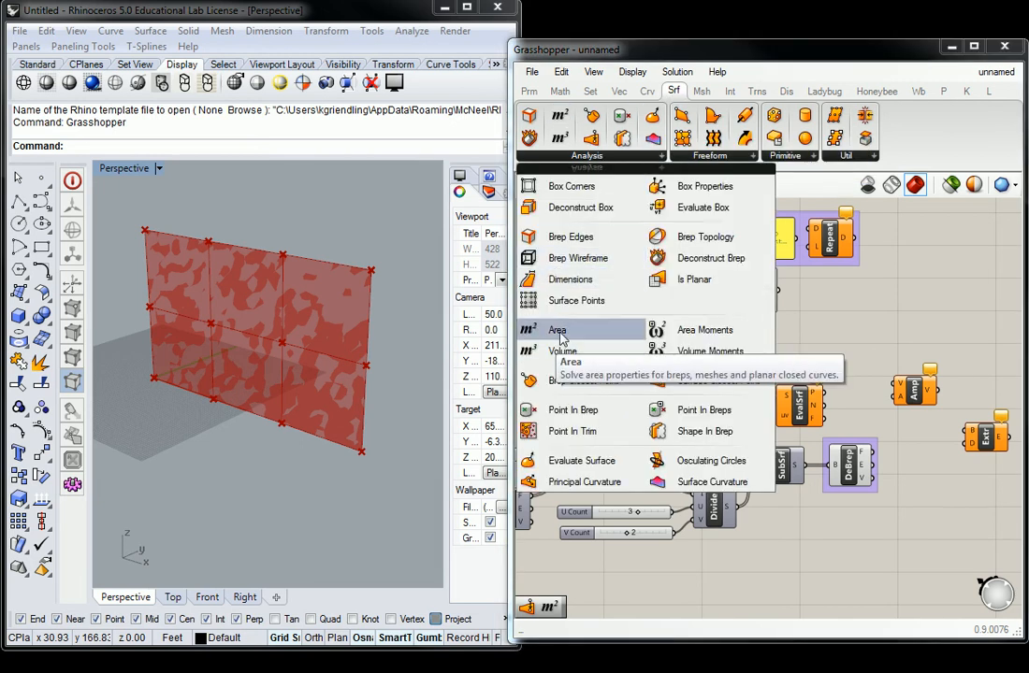
{"action": "left_click_drag", "start_coordinate": [561, 334], "coordinate": [602, 360]}
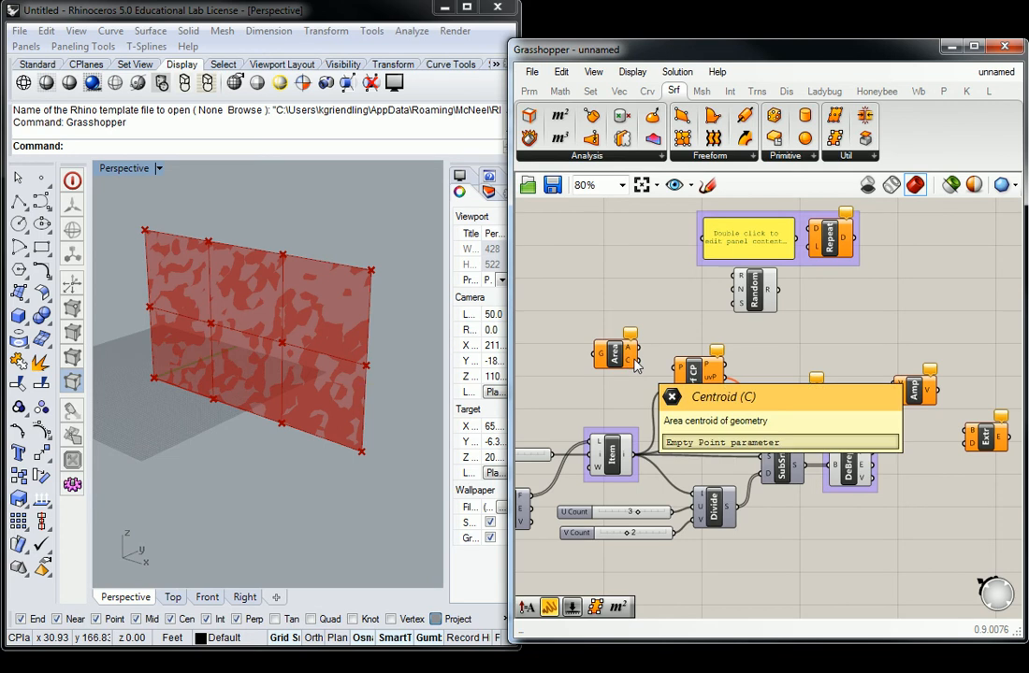
{"action": "left_click_drag", "start_coordinate": [637, 455], "coordinate": [629, 352]}
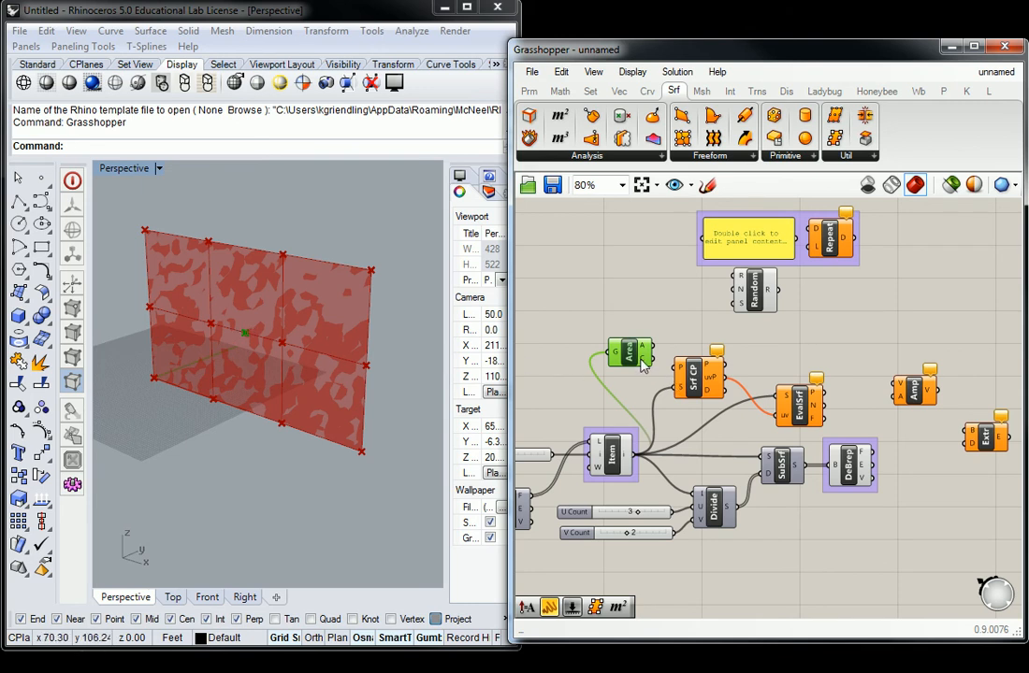
{"action": "mouse_move", "coordinate": [643, 366]}
{"action": "left_click_drag", "start_coordinate": [652, 360], "coordinate": [679, 367]}
Inspect the Evaluate Surface frame at the centre of the wall surface and check the component's Normal output.
{"action": "right_click_drag", "start_coordinate": [764, 360], "coordinate": [720, 346]}
{"action": "left_click", "coordinate": [753, 393]}
{"action": "scroll", "coordinate": [756, 397], "scroll_direction": "up", "scroll_amount": 3}
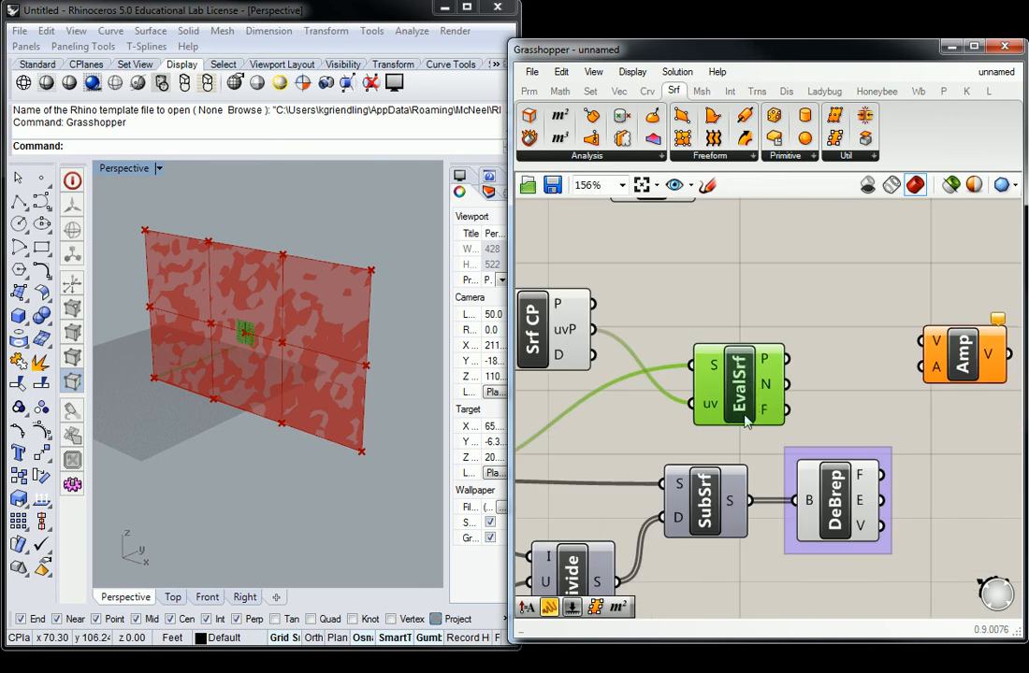
{"action": "scroll", "coordinate": [300, 345], "scroll_direction": "up", "scroll_amount": 5}
{"action": "scroll", "coordinate": [253, 330], "scroll_direction": "up", "scroll_amount": 3}
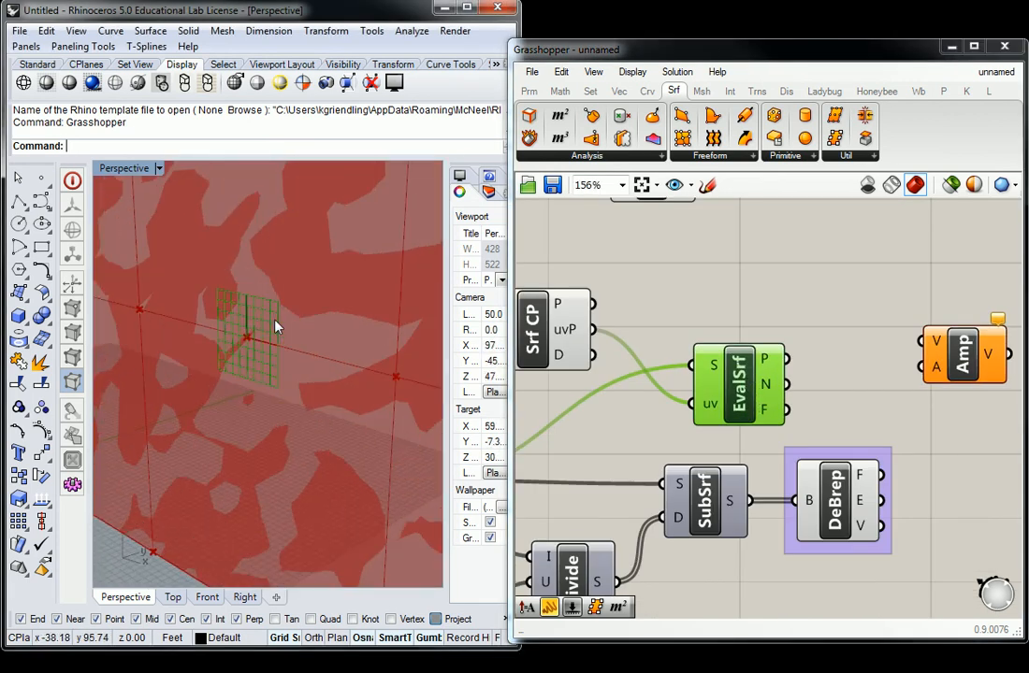
{"action": "scroll", "coordinate": [254, 351], "scroll_direction": "down", "scroll_amount": 5}
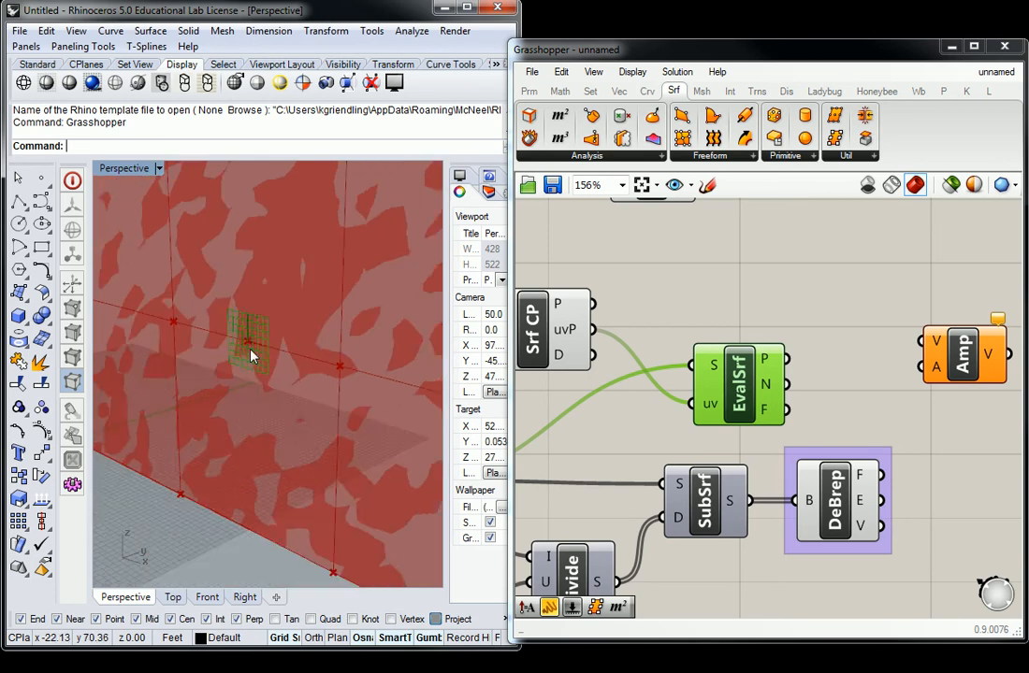
{"action": "left_click", "coordinate": [804, 290]}
{"action": "right_click_drag", "start_coordinate": [804, 290], "coordinate": [749, 285]}
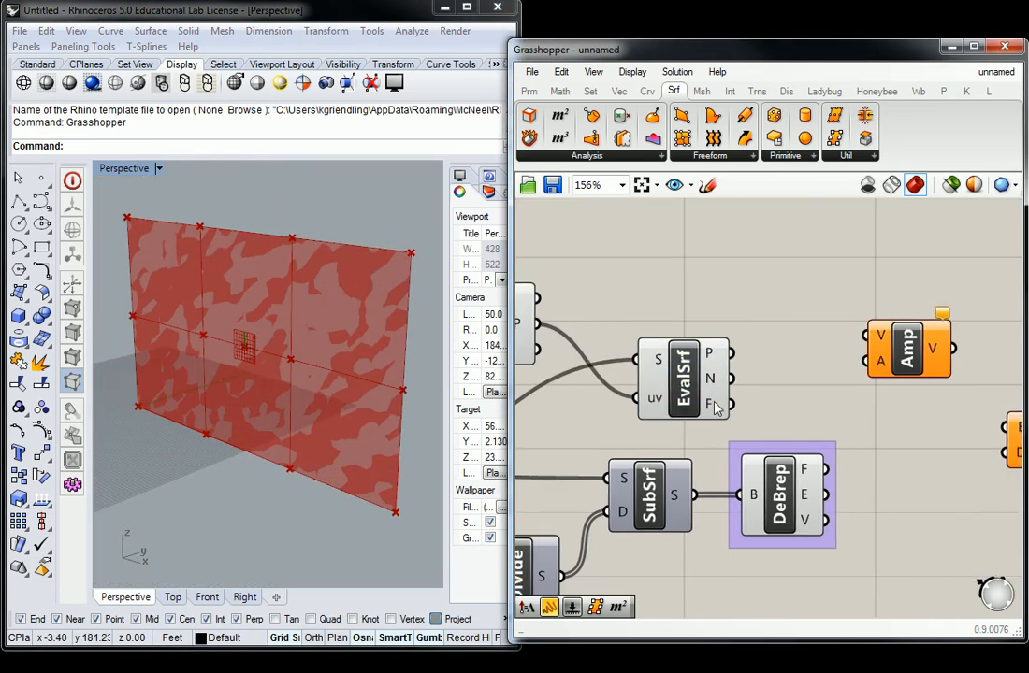
{"action": "mouse_move", "coordinate": [712, 385]}
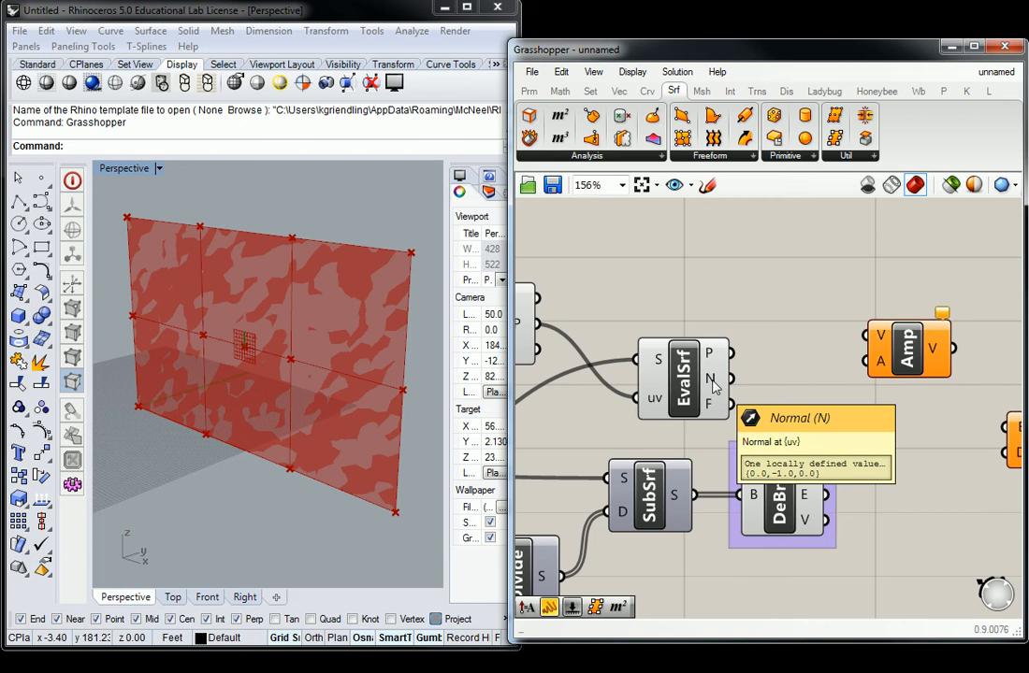
Compare the remaining components with the finished reference model of extruded wall panels in the other Rhino window.
{"action": "right_click_drag", "start_coordinate": [800, 347], "coordinate": [690, 335]}
{"action": "scroll", "coordinate": [848, 345], "scroll_direction": "down", "scroll_amount": 1}
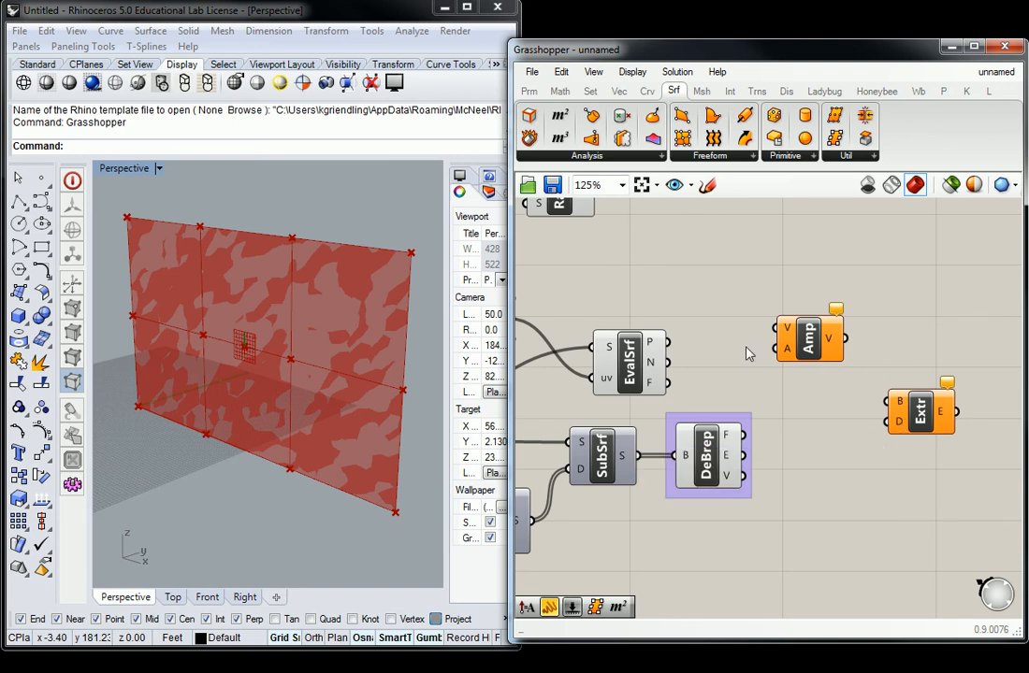
{"action": "right_click_drag", "start_coordinate": [761, 368], "coordinate": [828, 430]}
{"action": "scroll", "coordinate": [774, 378], "scroll_direction": "down", "scroll_amount": 2}
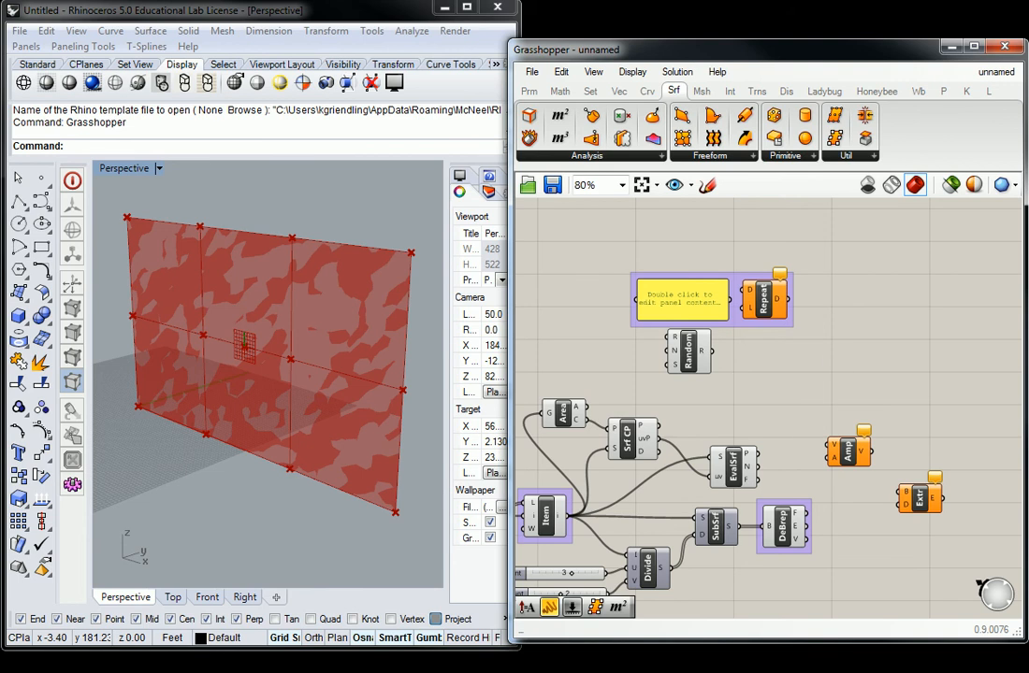
{"action": "left_click_drag", "start_coordinate": [1027, 129], "coordinate": [884, 50]}
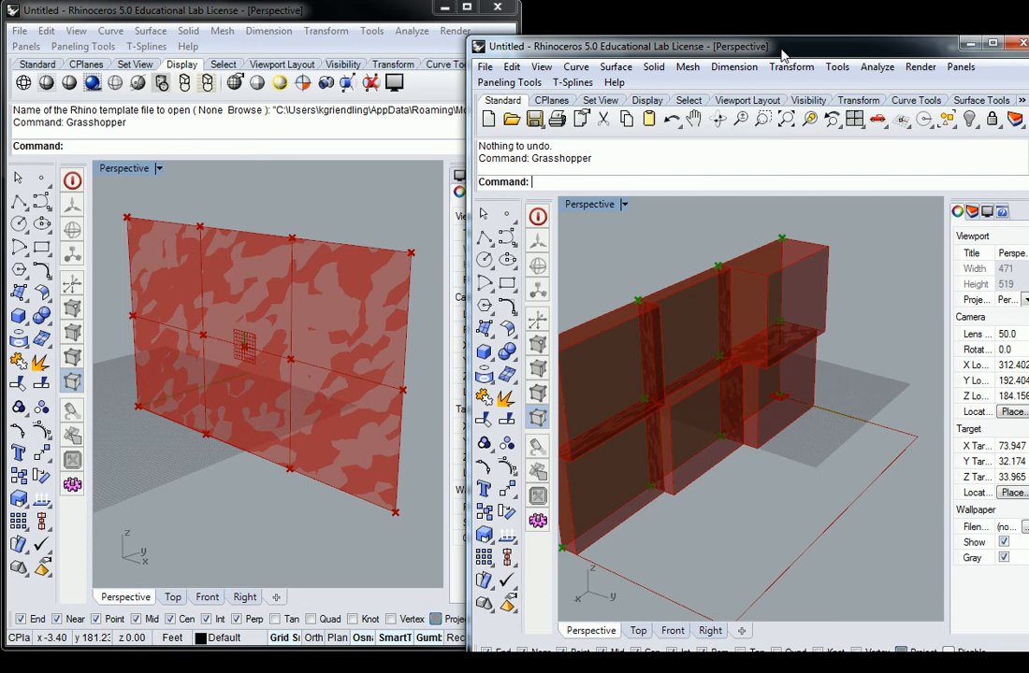
{"action": "left_click_drag", "start_coordinate": [782, 53], "coordinate": [1028, 59]}
Connect Evaluate Surface's Normal to Amplitude's V input and Amplitude's output to Extrude's D input, shifting both downstream components outward.
{"action": "right_click_drag", "start_coordinate": [806, 447], "coordinate": [672, 370]}
{"action": "scroll", "coordinate": [743, 357], "scroll_direction": "up", "scroll_amount": 1}
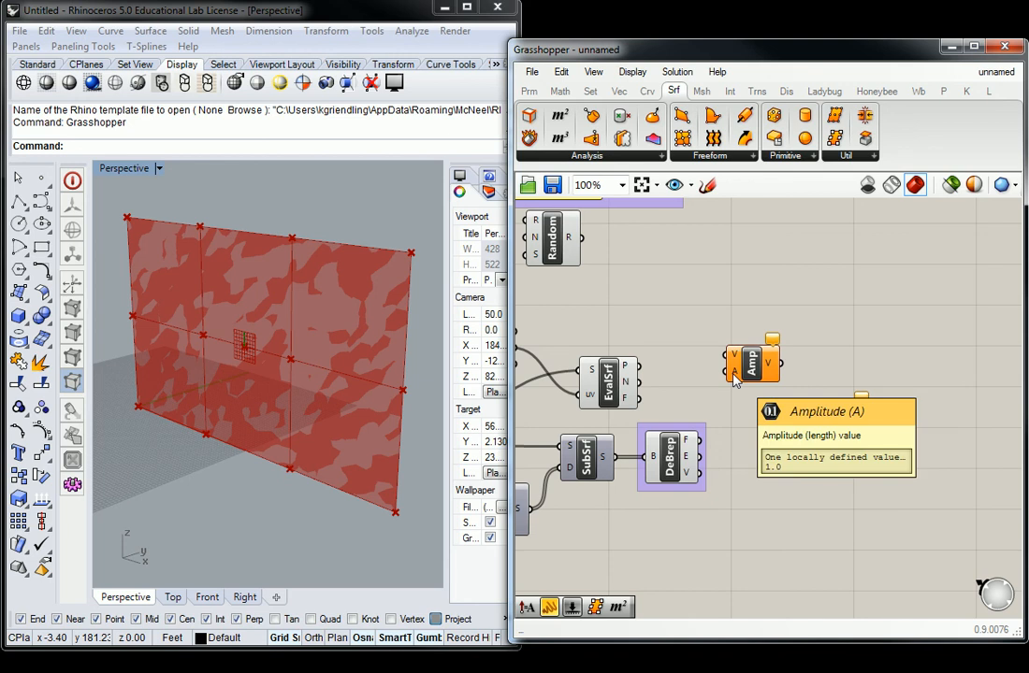
{"action": "left_click_drag", "start_coordinate": [782, 363], "coordinate": [812, 431]}
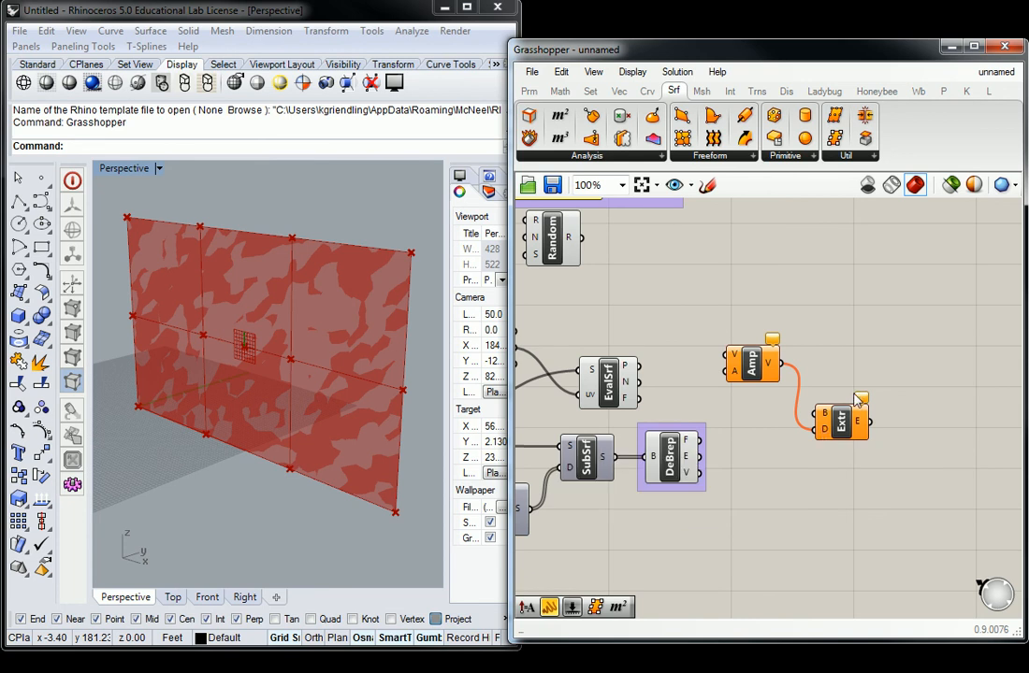
{"action": "right_click_drag", "start_coordinate": [698, 361], "coordinate": [765, 347]}
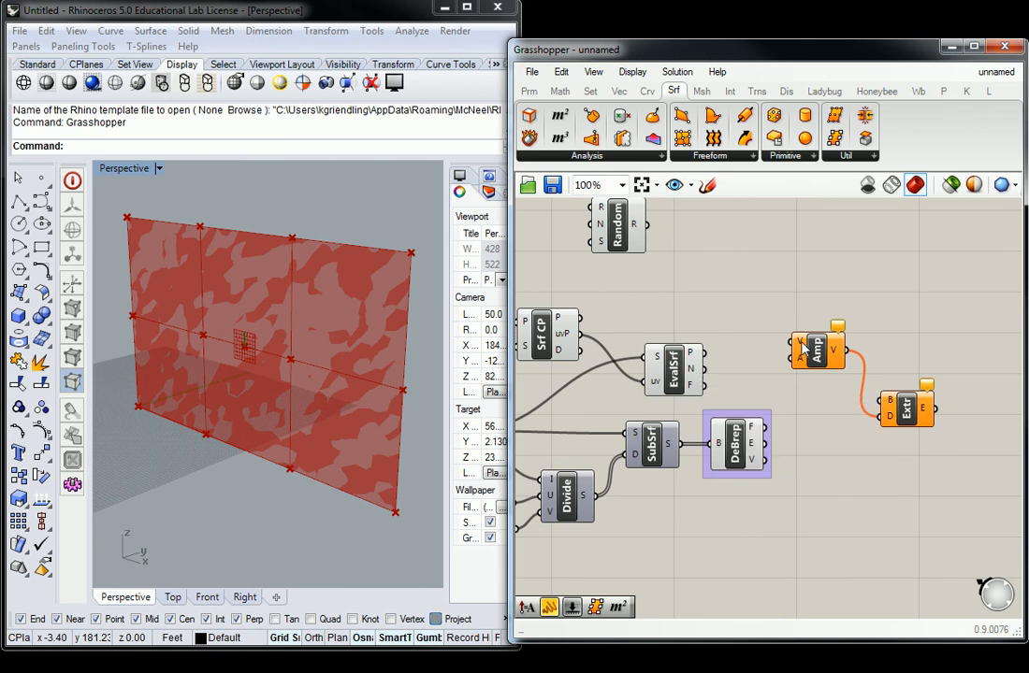
{"action": "left_click_drag", "start_coordinate": [704, 369], "coordinate": [793, 342]}
{"action": "left_click_drag", "start_coordinate": [934, 315], "coordinate": [832, 393]}
{"action": "left_click_drag", "start_coordinate": [810, 350], "coordinate": [845, 344]}
{"action": "left_click", "coordinate": [755, 285]}
Spread out the grouped panel and Repeat Data components and the Random component above the surface evaluation chain.
{"action": "right_click_drag", "start_coordinate": [758, 291], "coordinate": [804, 401]}
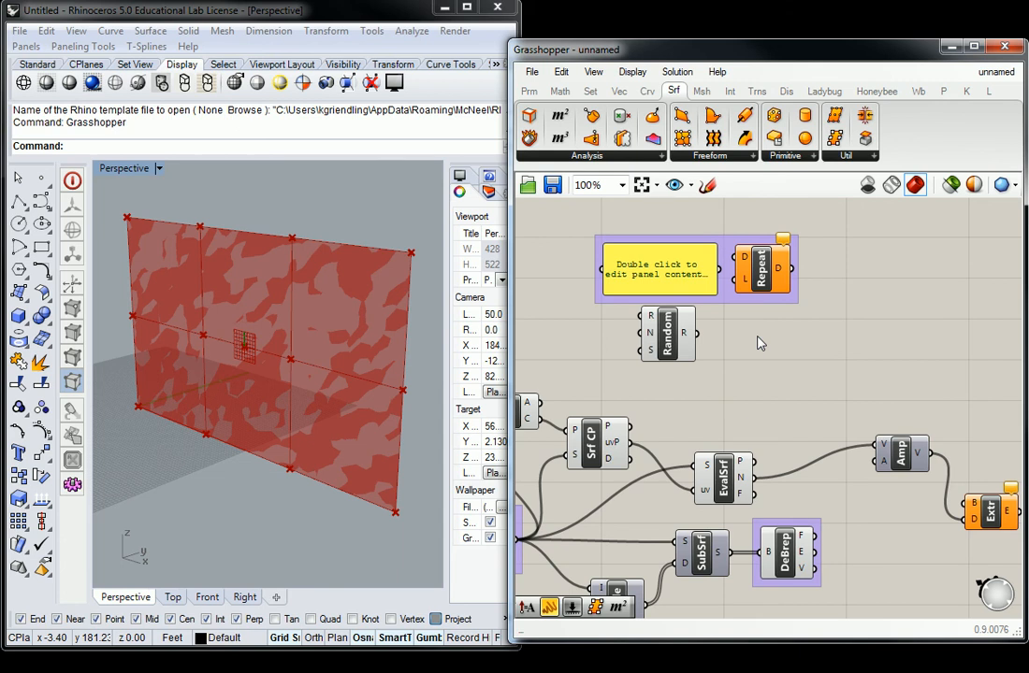
{"action": "left_click_drag", "start_coordinate": [672, 277], "coordinate": [660, 249]}
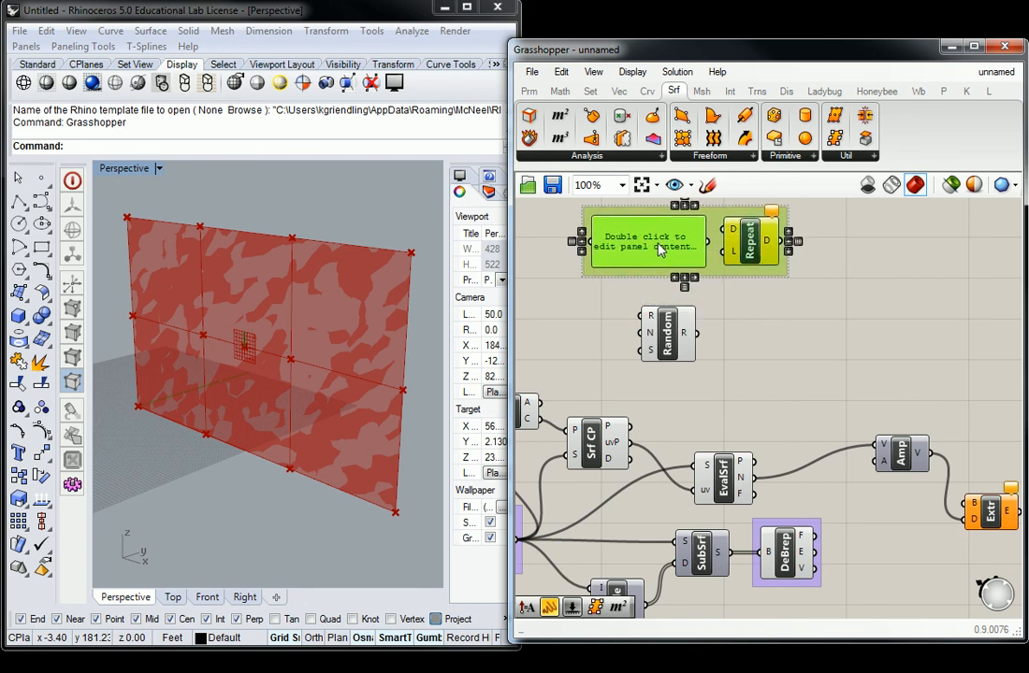
{"action": "left_click_drag", "start_coordinate": [668, 327], "coordinate": [736, 331]}
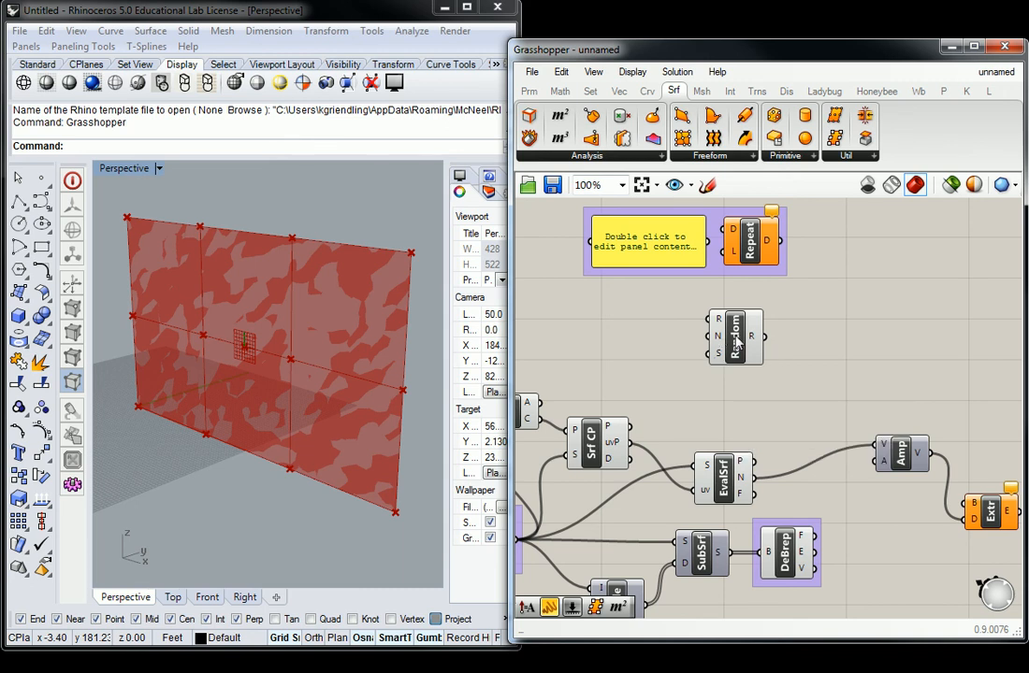
{"action": "left_click_drag", "start_coordinate": [741, 344], "coordinate": [755, 346]}
{"action": "left_click", "coordinate": [669, 276]}
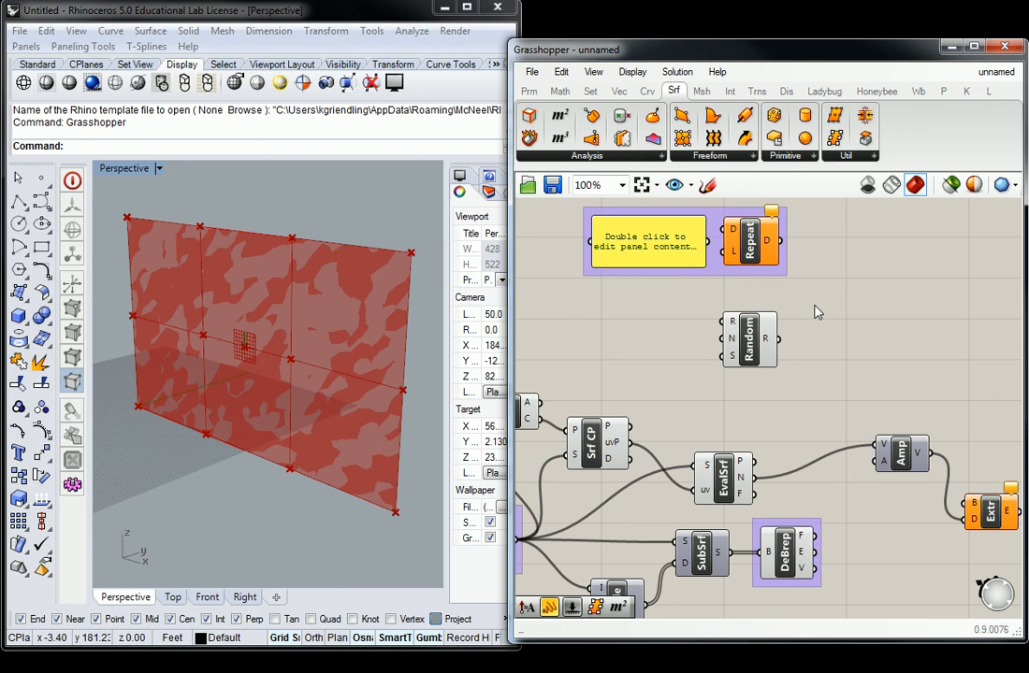
Review the definition from the surface division and U/V count sliders through to Extrude's Base input.
{"action": "right_click_drag", "start_coordinate": [697, 416], "coordinate": [835, 322]}
{"action": "right_click_drag", "start_coordinate": [718, 363], "coordinate": [791, 318]}
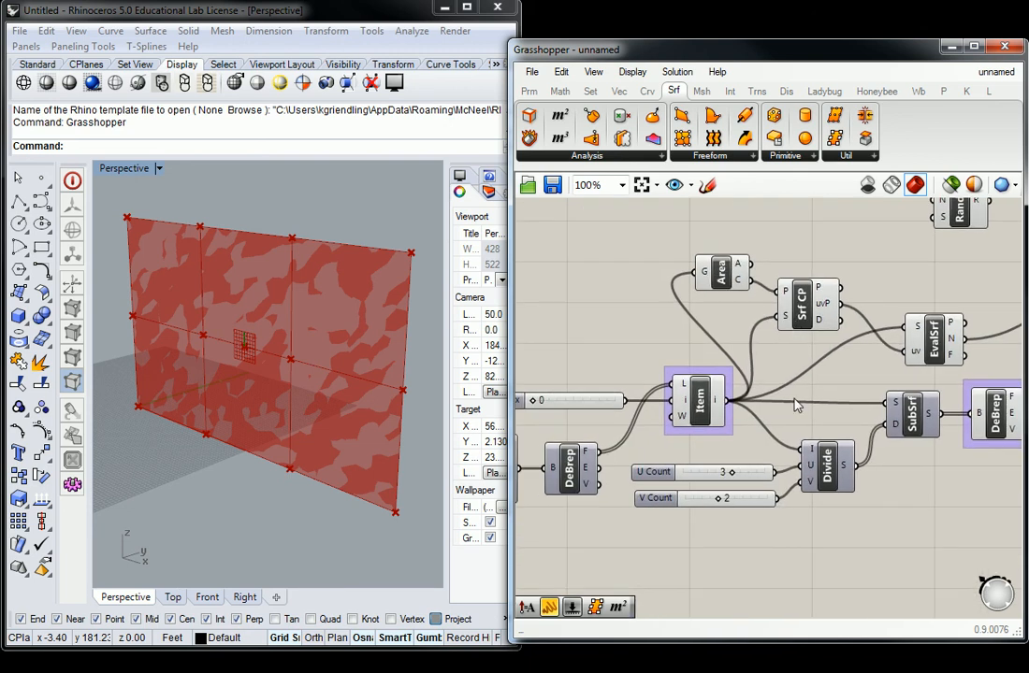
{"action": "right_click_drag", "start_coordinate": [847, 370], "coordinate": [603, 489]}
{"action": "right_click_drag", "start_coordinate": [746, 350], "coordinate": [682, 362]}
{"action": "mouse_move", "coordinate": [667, 346]}
{"action": "mouse_move", "coordinate": [776, 466]}
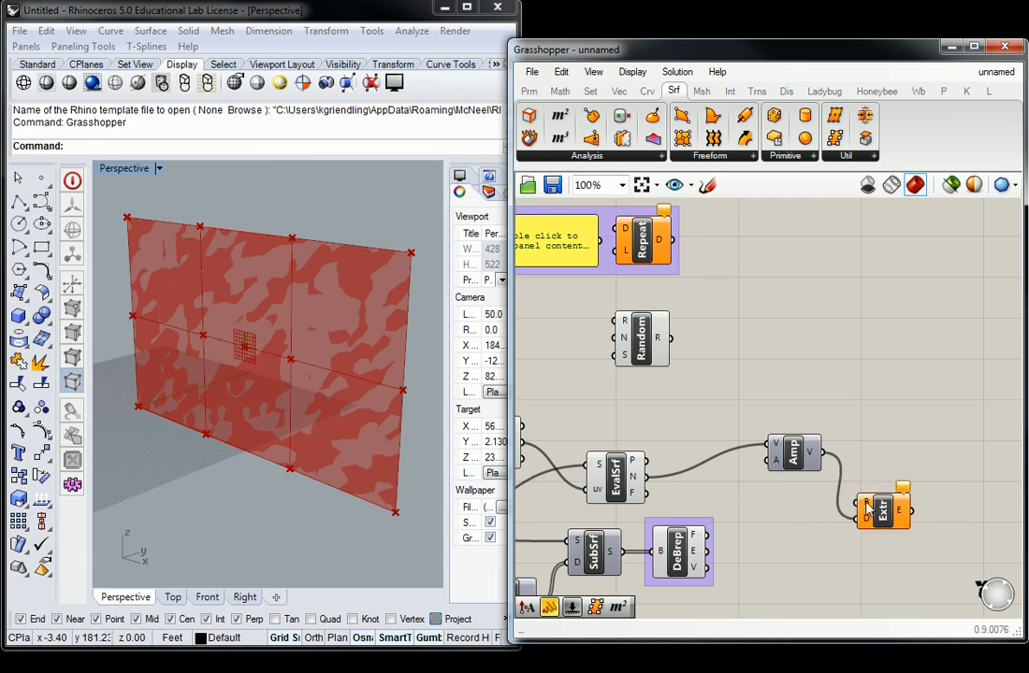
{"action": "mouse_move", "coordinate": [867, 508]}
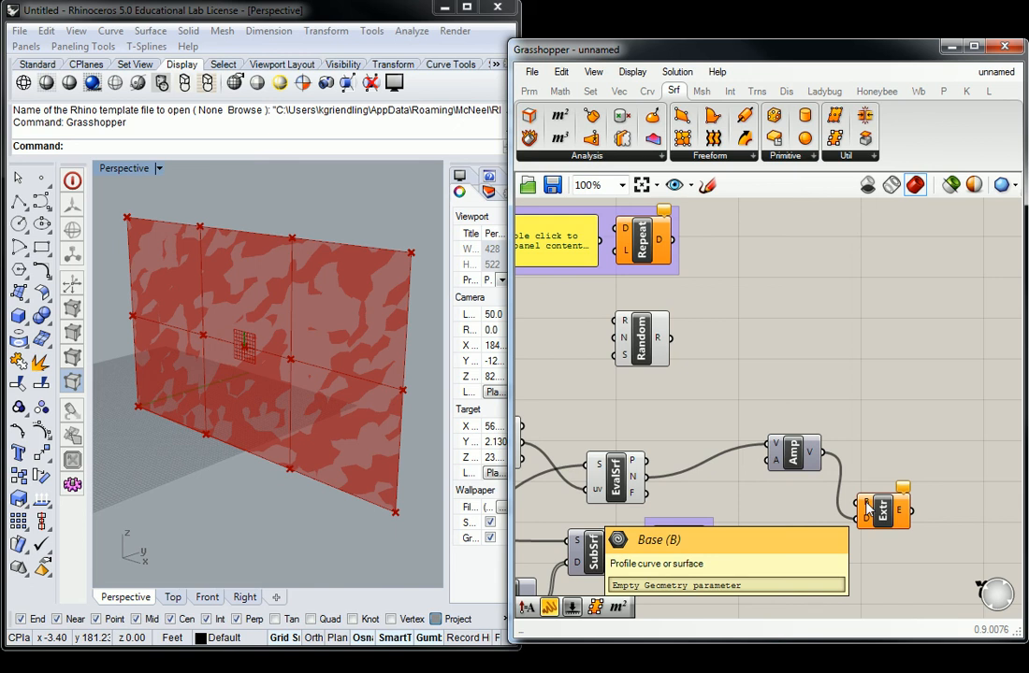
{"action": "scroll", "coordinate": [798, 391], "scroll_direction": "down", "scroll_amount": 2}
{"action": "scroll", "coordinate": [769, 385], "scroll_direction": "up", "scroll_amount": 3}
{"action": "right_click_drag", "start_coordinate": [786, 396], "coordinate": [780, 403]}
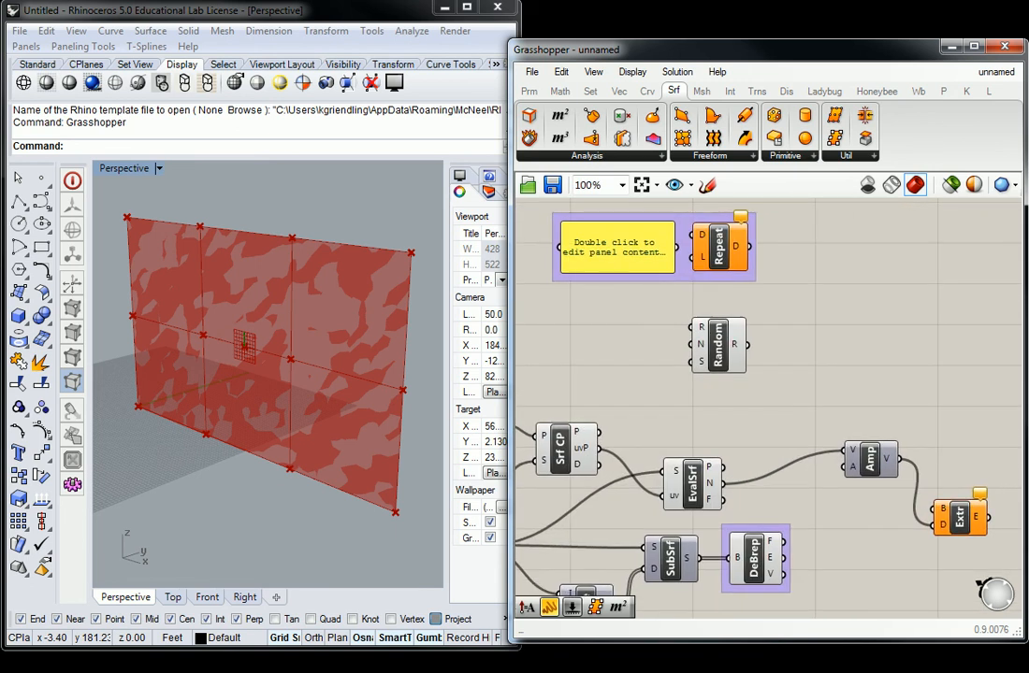